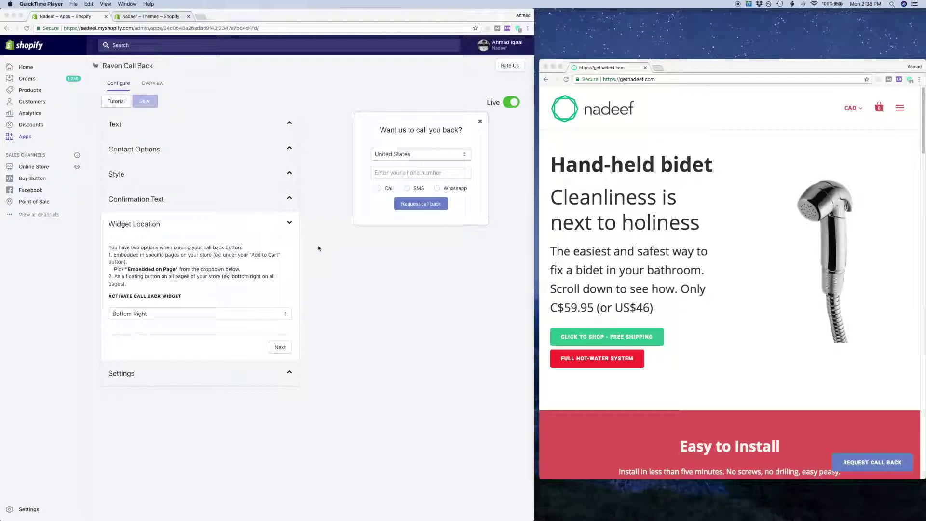
Step: Set the Raven Call Back widget location to Embedded on Page
click(146, 315)
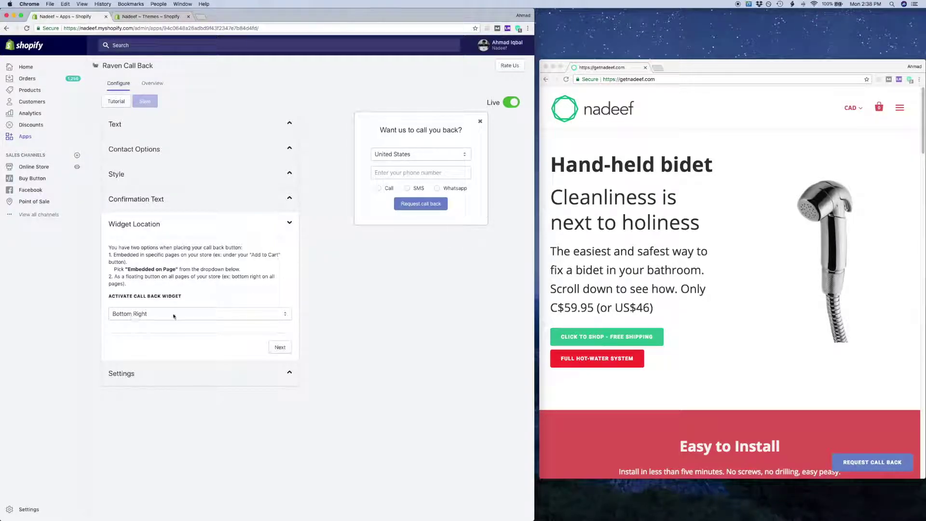
click(155, 314)
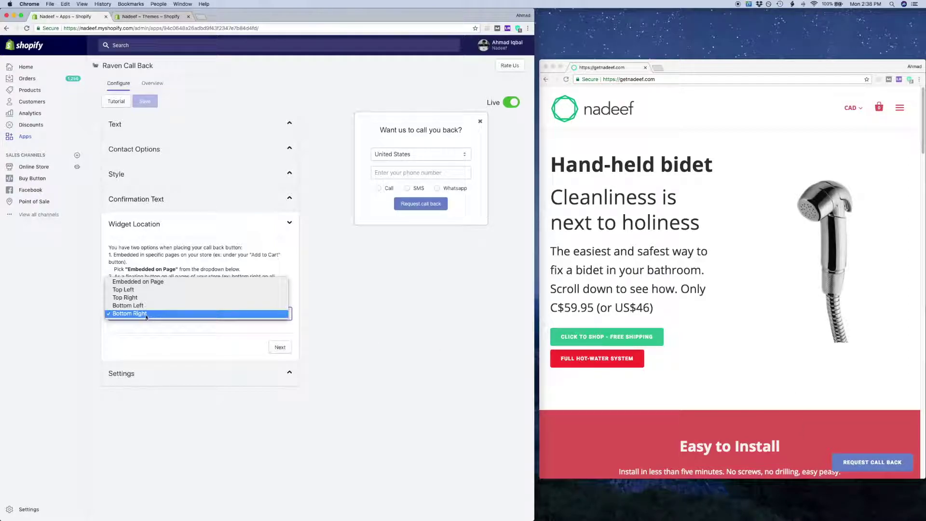
click(155, 314)
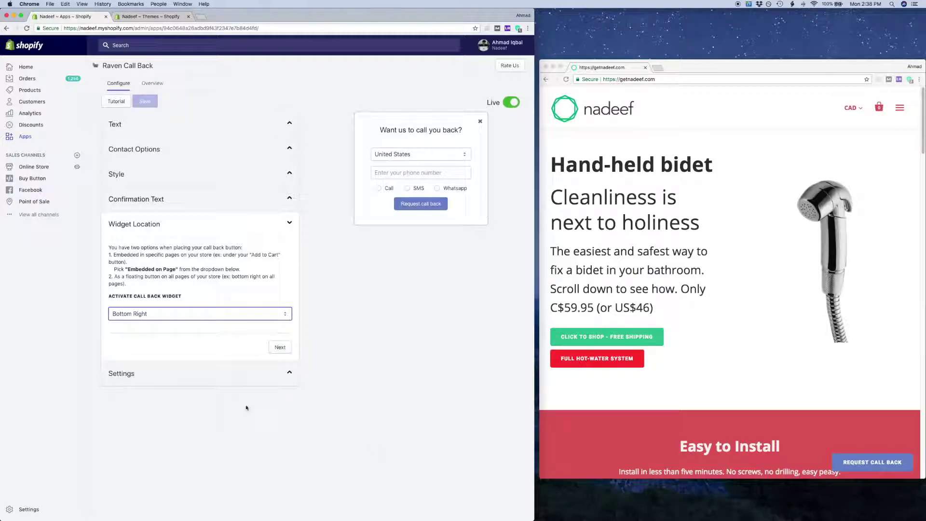
click(280, 314)
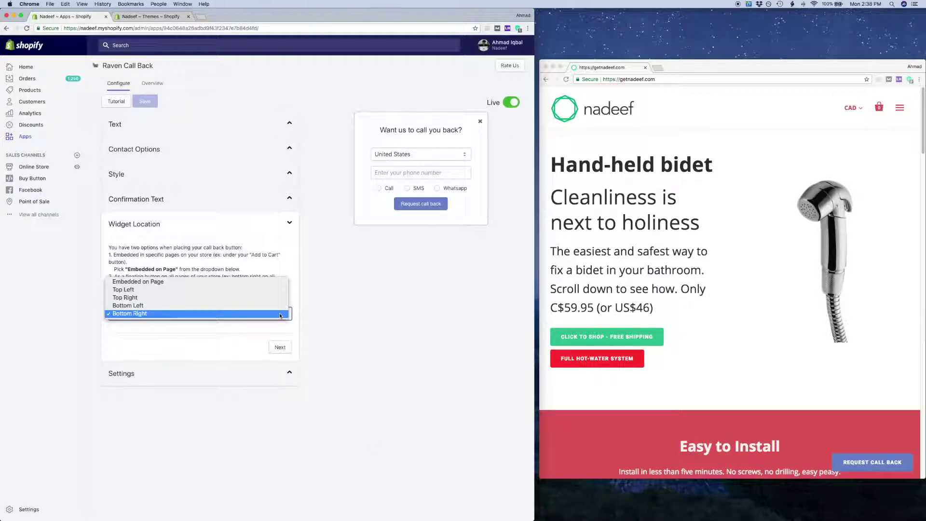
click(129, 284)
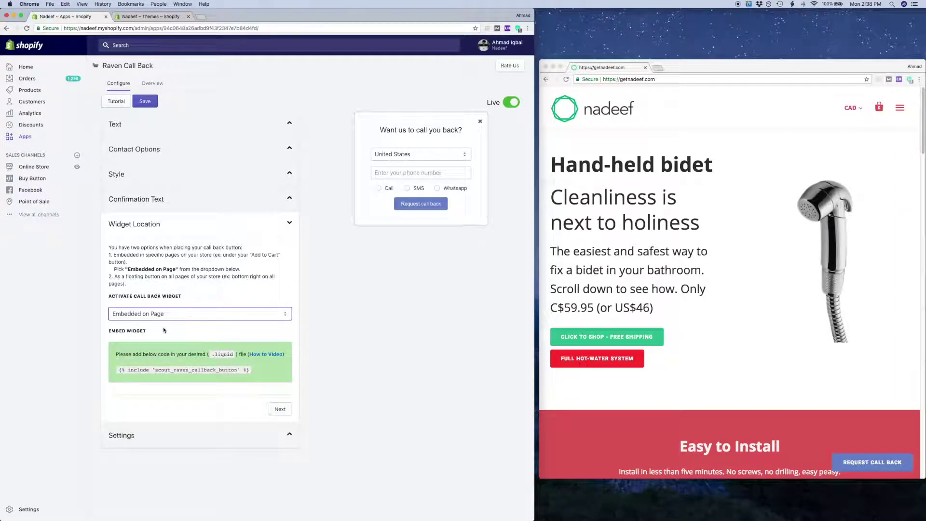
click(267, 381)
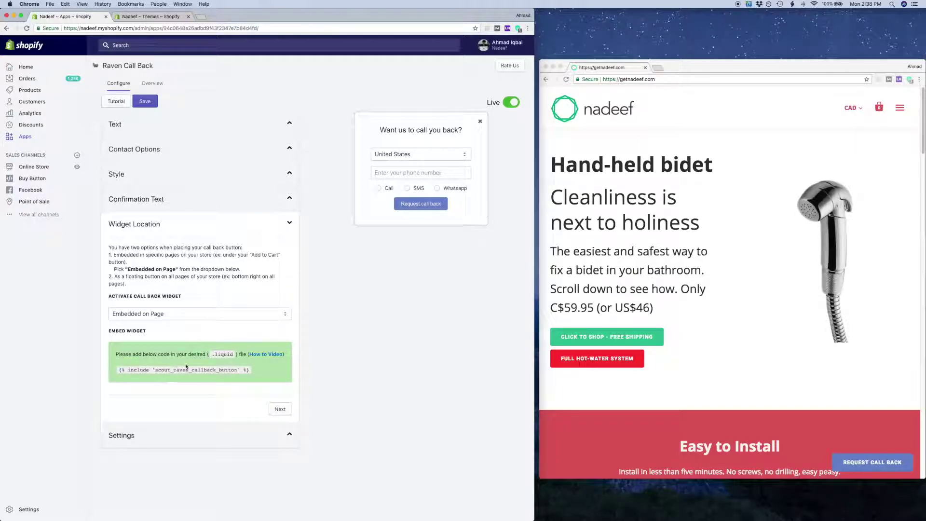
Step: Select the embed include line in the green box, then switch to the storefront window
drag(186, 367, 249, 368)
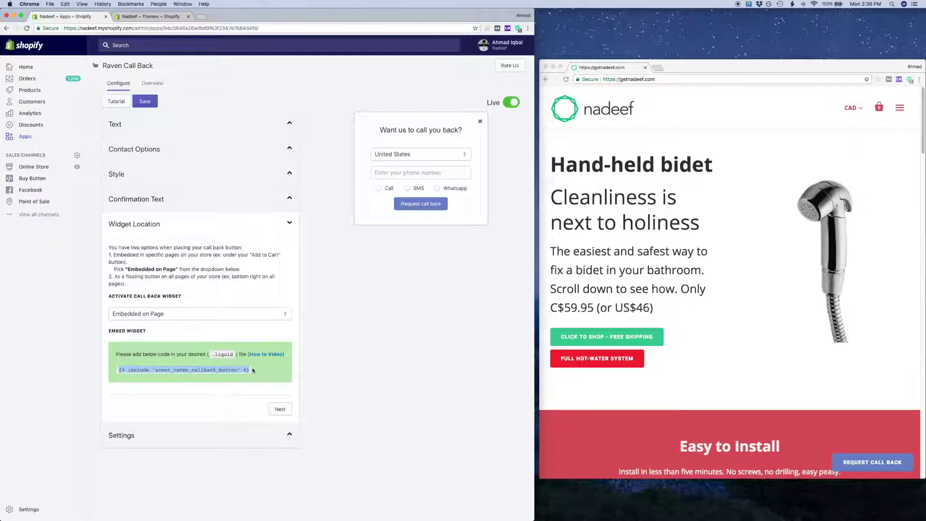
click(252, 369)
drag(252, 369, 199, 369)
click(128, 372)
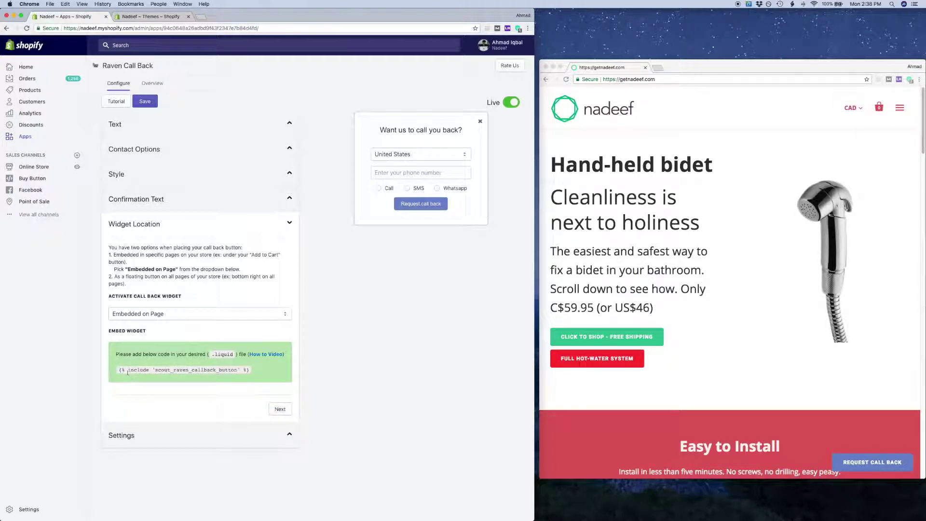
triple_click(127, 371)
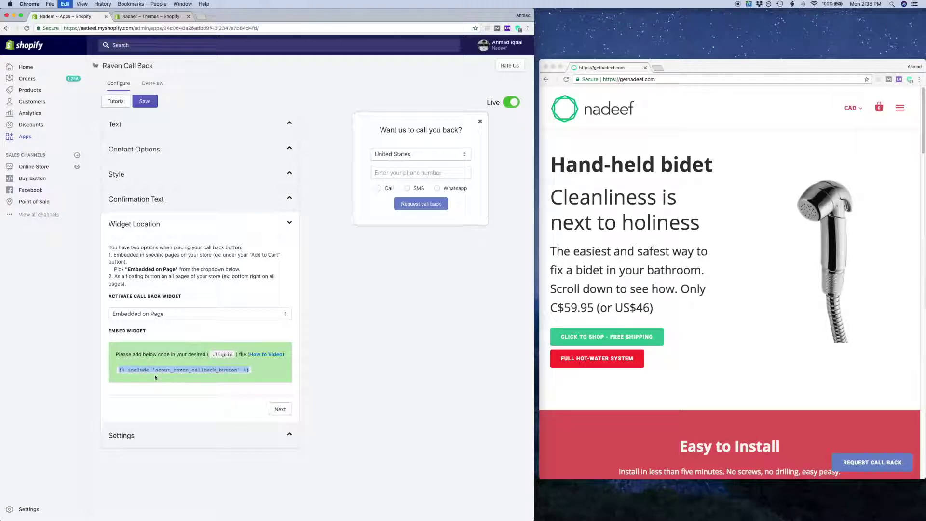
click(309, 368)
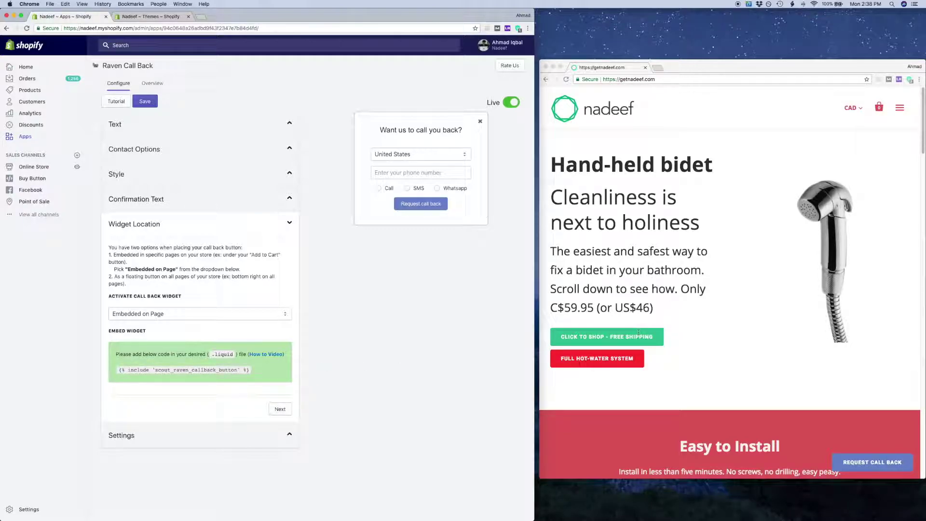
key(super+grave)
key(super+r)
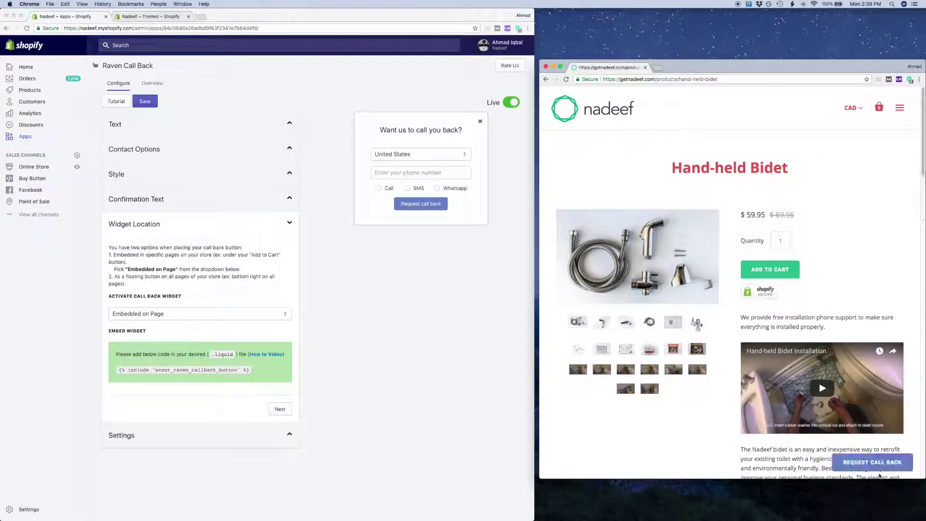
Step: Scroll through the Hand-held Bidet product page on the storefront
scroll(694, 415, down, 5)
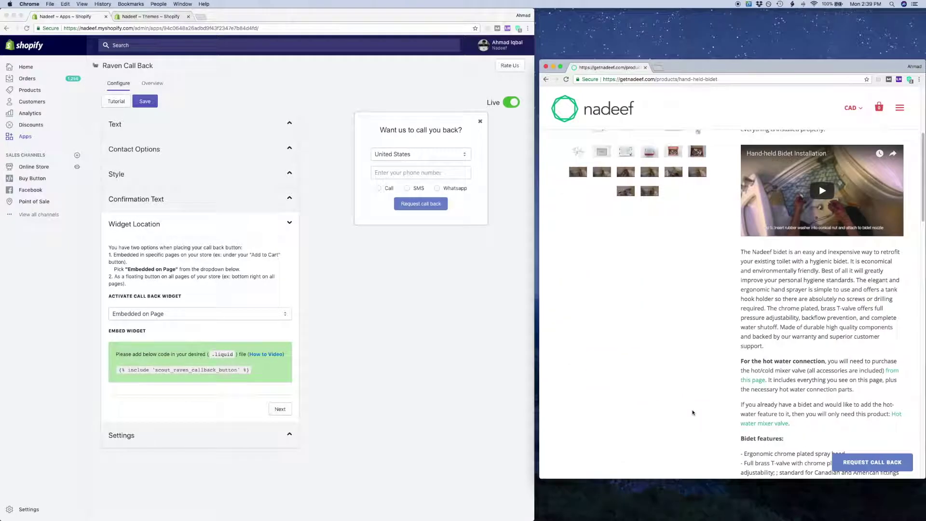
scroll(692, 412, down, 2)
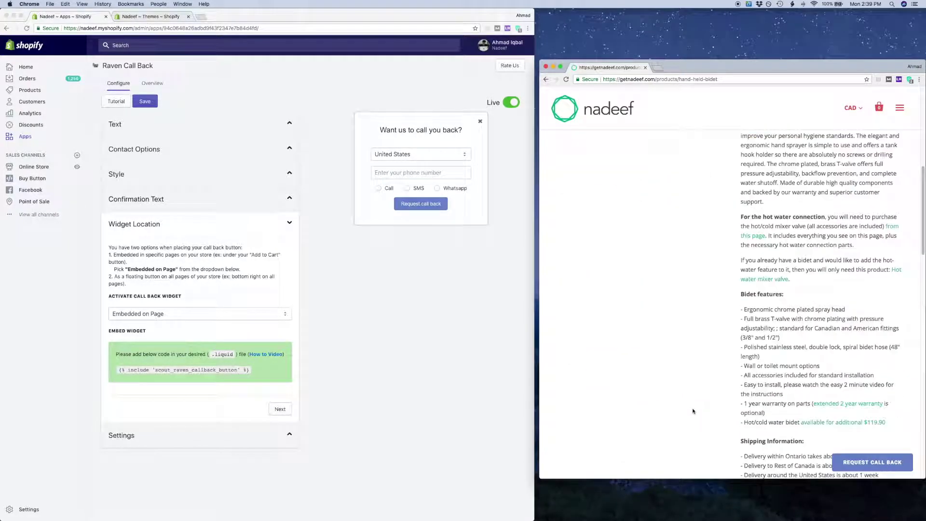
scroll(693, 411, up, 7)
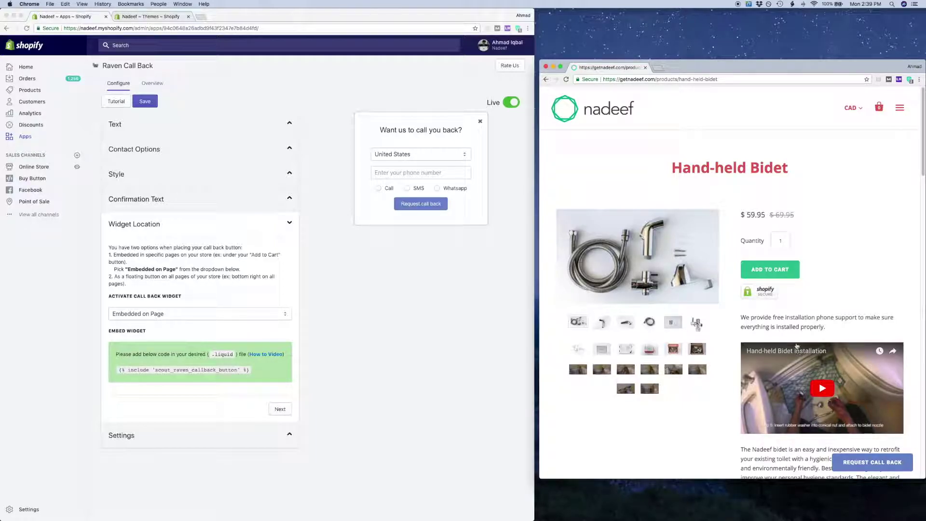
Step: Copy the embed include line from the Raven Call Back settings
click(211, 371)
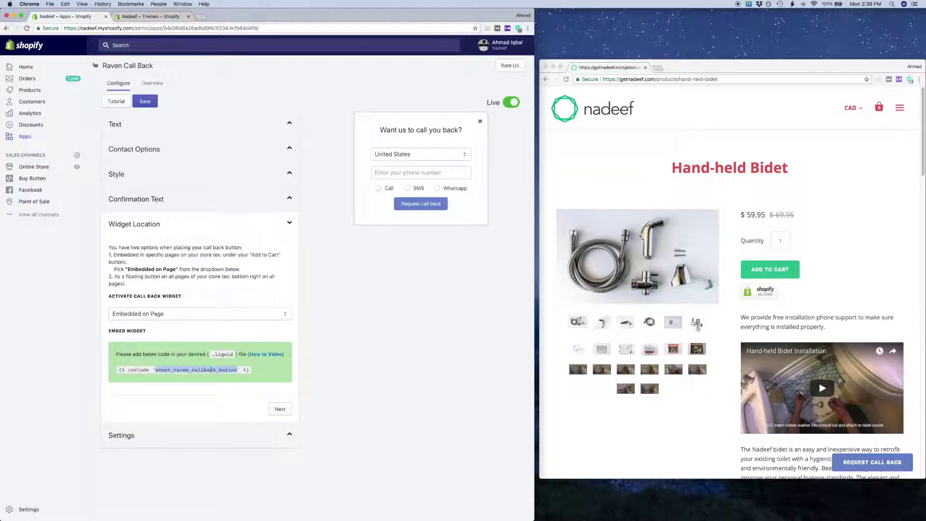
triple_click(211, 371)
key(super+c)
click(384, 365)
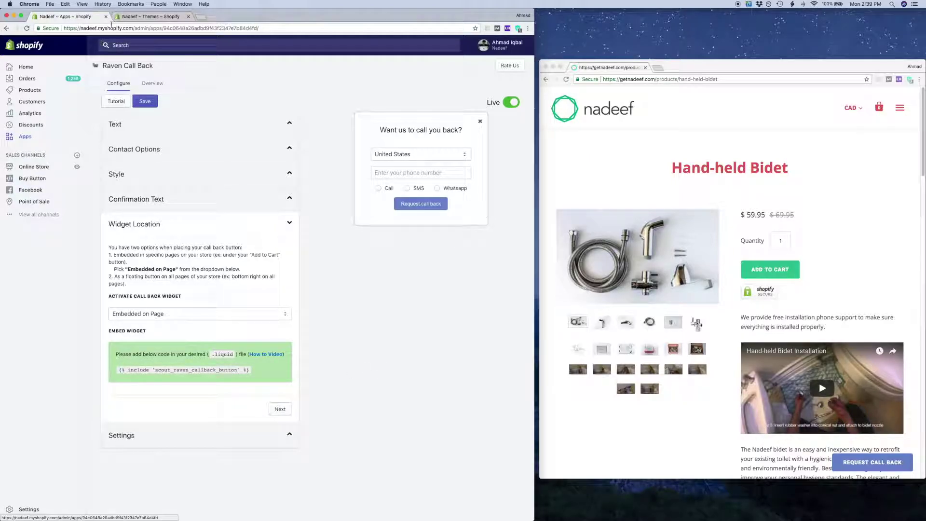
click(27, 169)
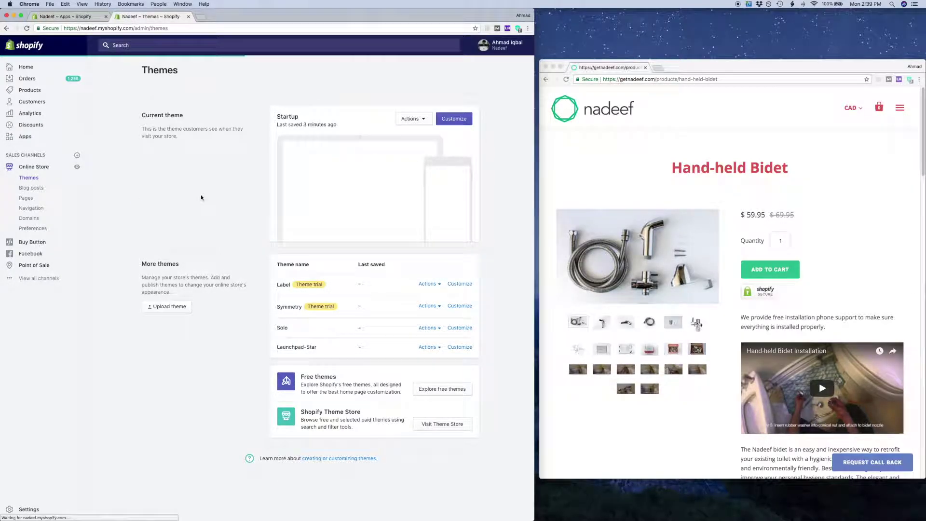
Step: Choose Edit code from the Startup theme's Actions menu
click(416, 119)
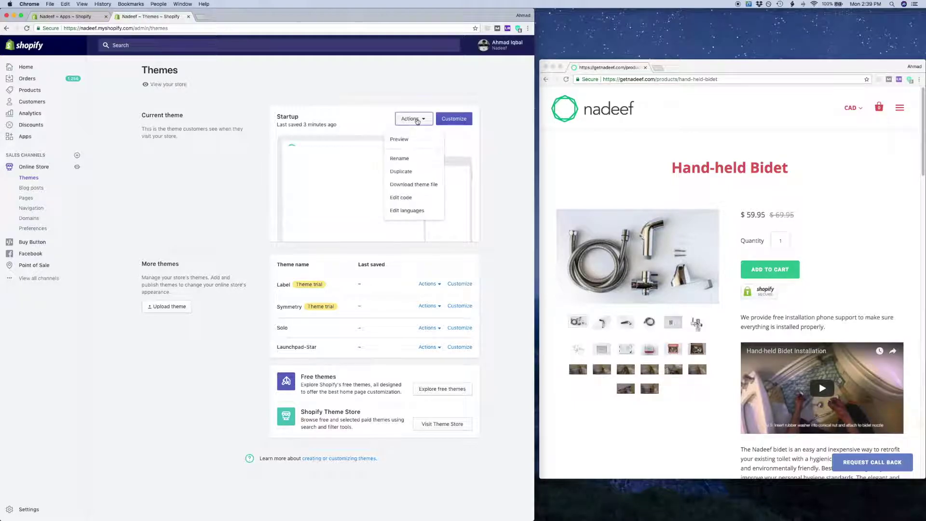
click(405, 197)
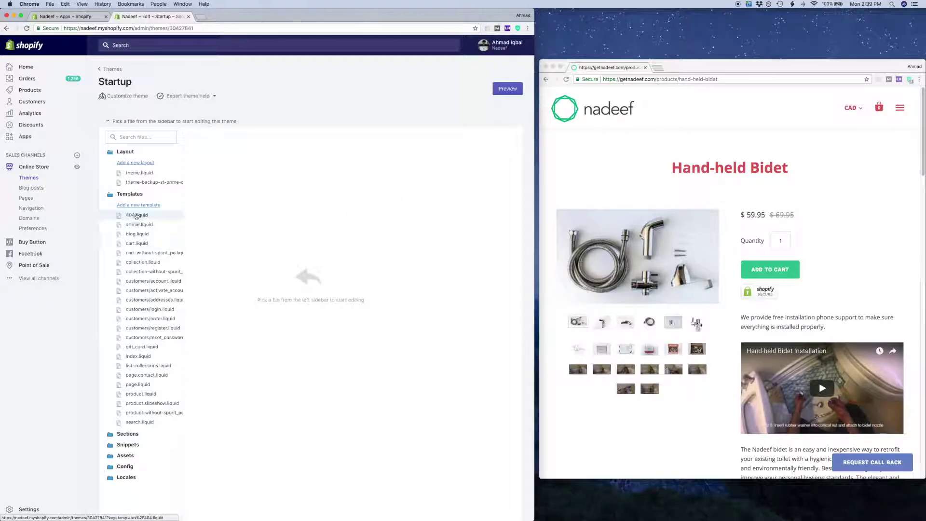
Step: Open the product.liquid template from the file list
scroll(720, 345, down, 1)
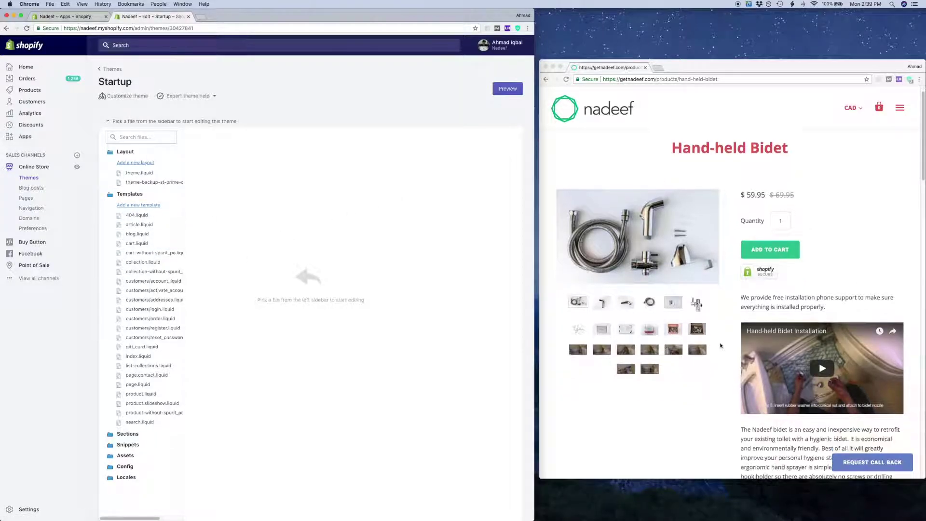
scroll(720, 345, down, 5)
scroll(723, 354, up, 6)
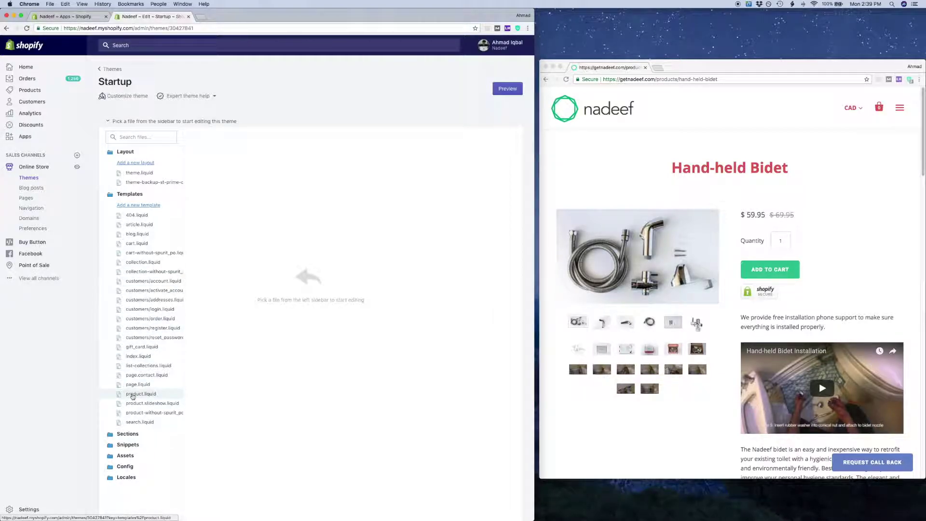
click(132, 395)
Step: Scroll product.liquid down past the price markup to the add-to-cart block
scroll(369, 307, down, 6)
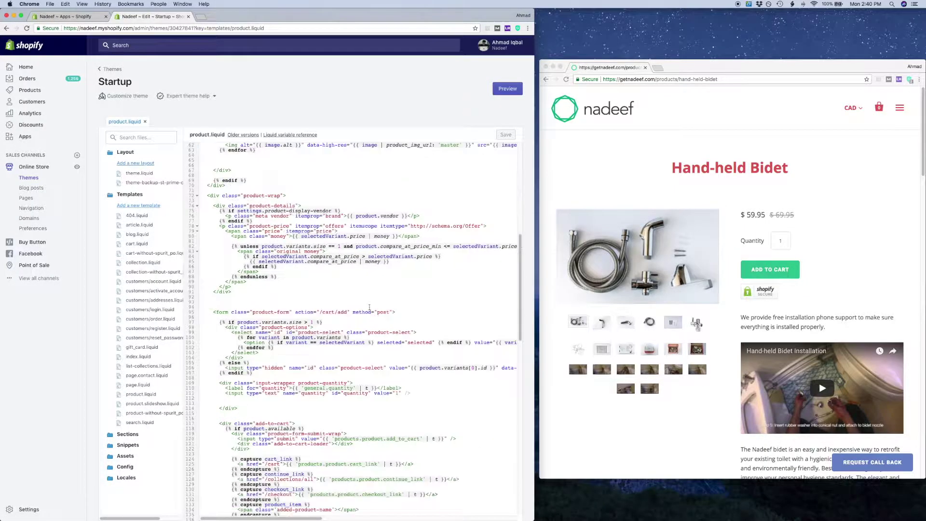
scroll(369, 307, up, 6)
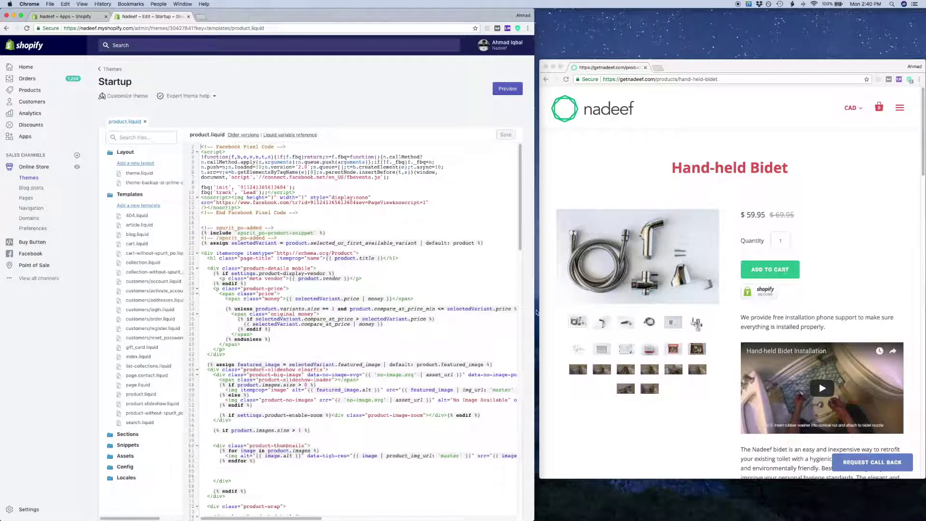
scroll(386, 337, down, 8)
click(390, 371)
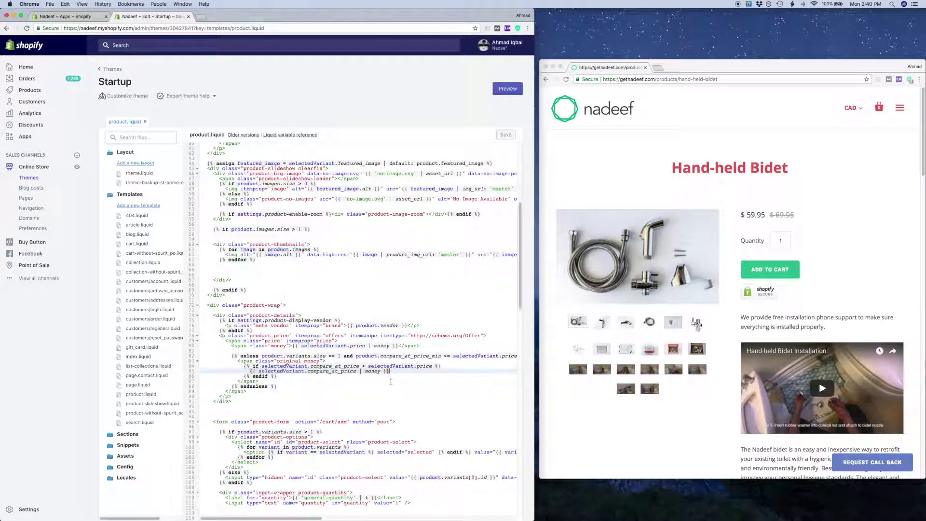
scroll(405, 381, down, 2)
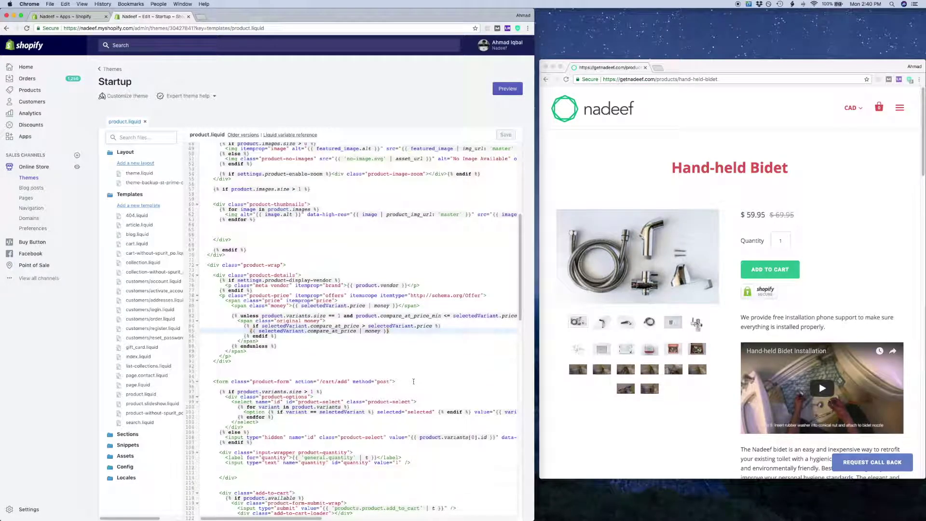
click(413, 381)
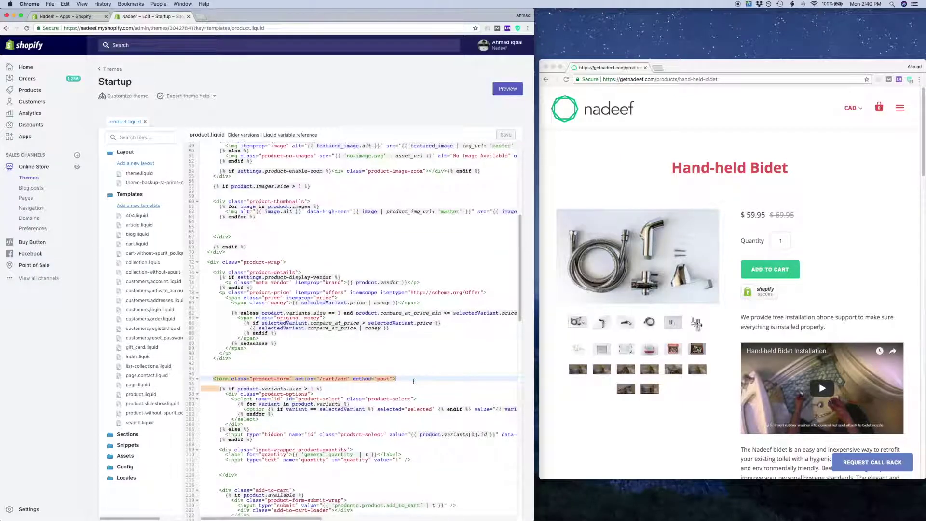
scroll(413, 381, down, 3)
click(295, 424)
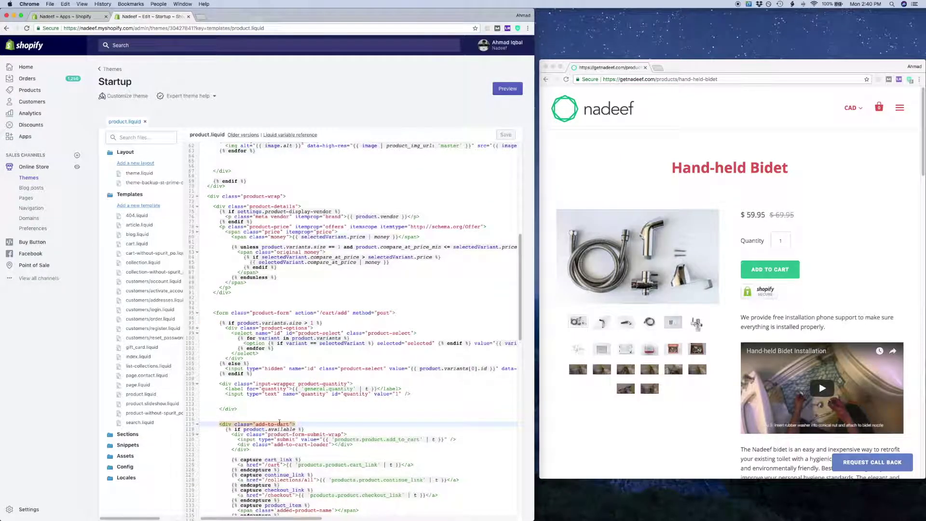
scroll(342, 416, down, 8)
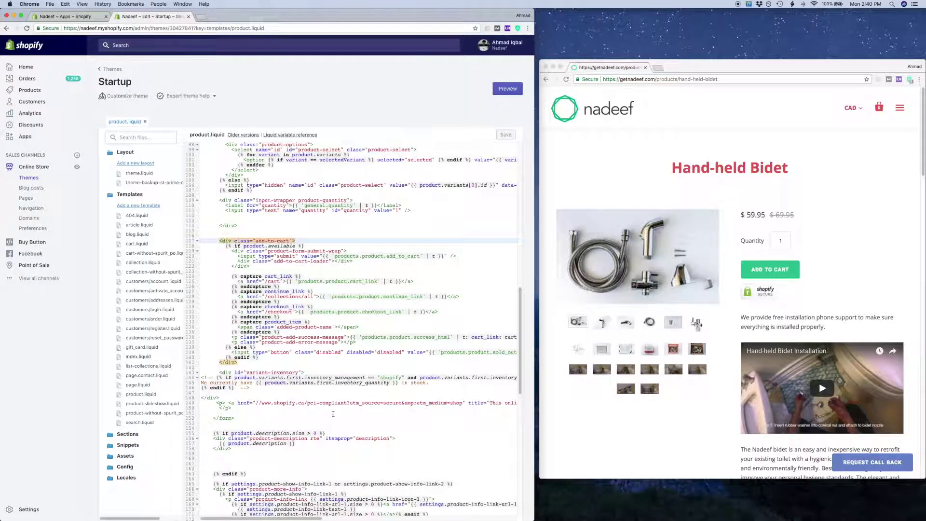
scroll(328, 414, up, 1)
scroll(322, 414, up, 3)
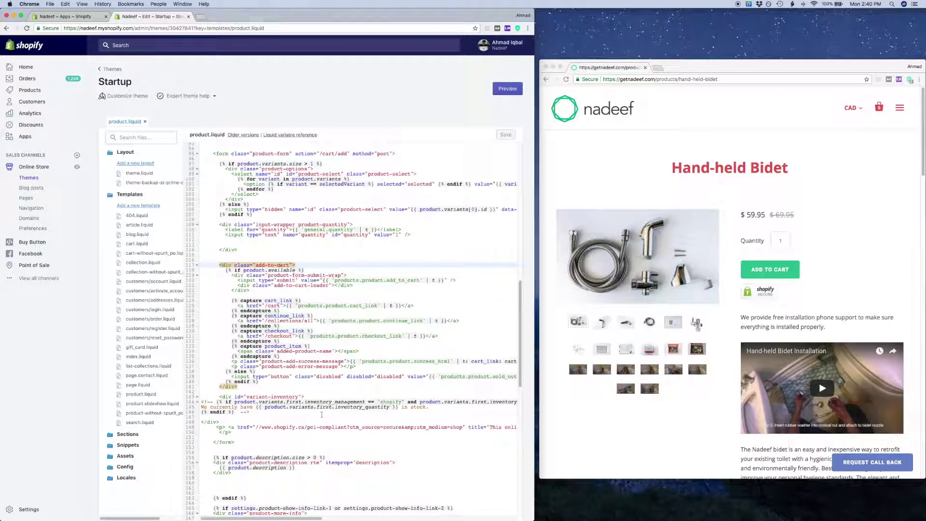
Step: Locate the product form's closing </form> tag and add a blank line after it
click(221, 156)
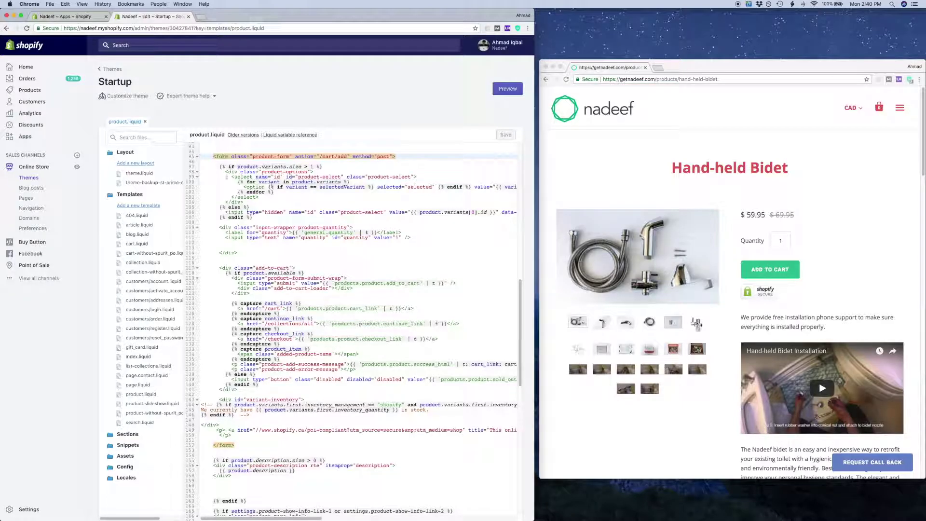
click(226, 444)
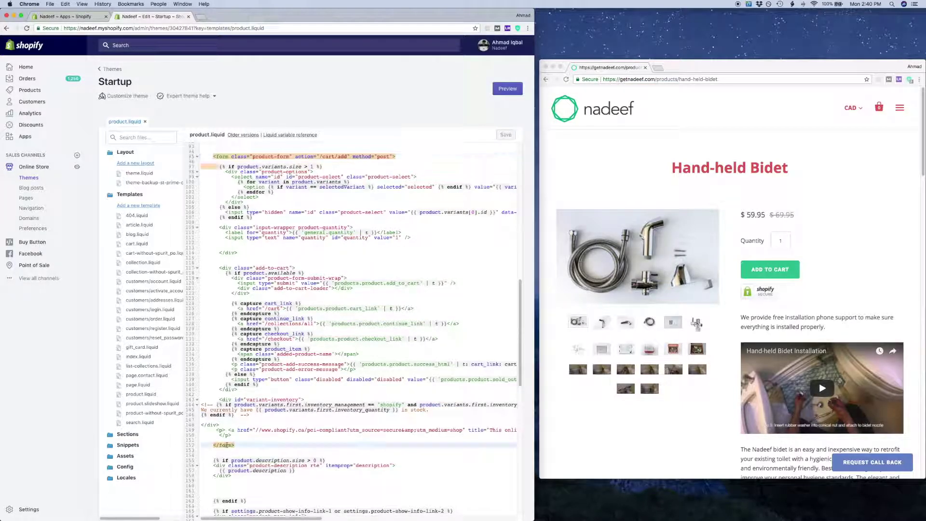
click(235, 444)
click(219, 157)
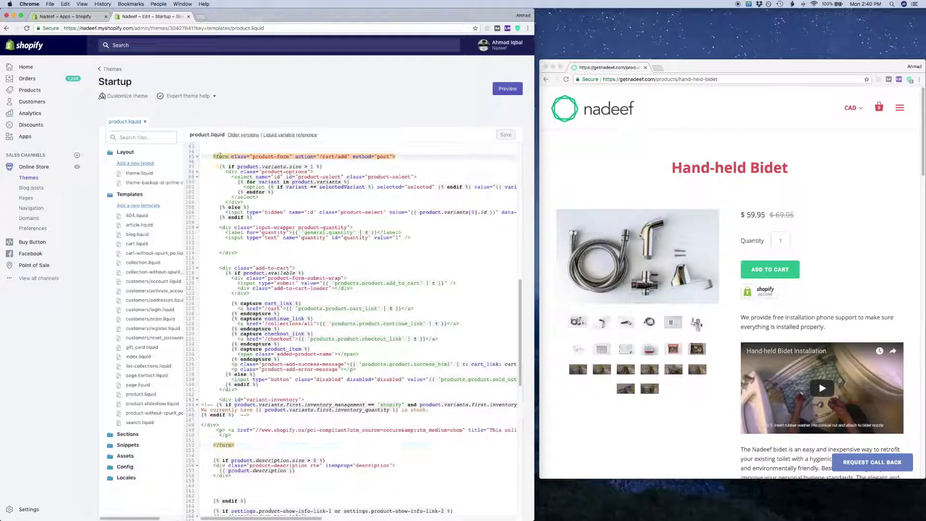
click(224, 451)
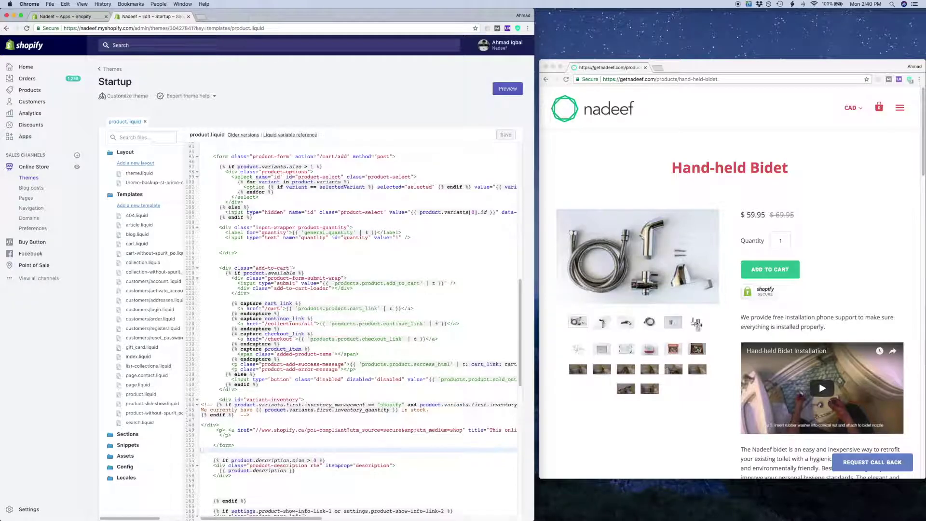
key(Return)
Step: Paste {% include 'scout_raven_callback_button' %} after </form> and save product.liquid
key(super+v)
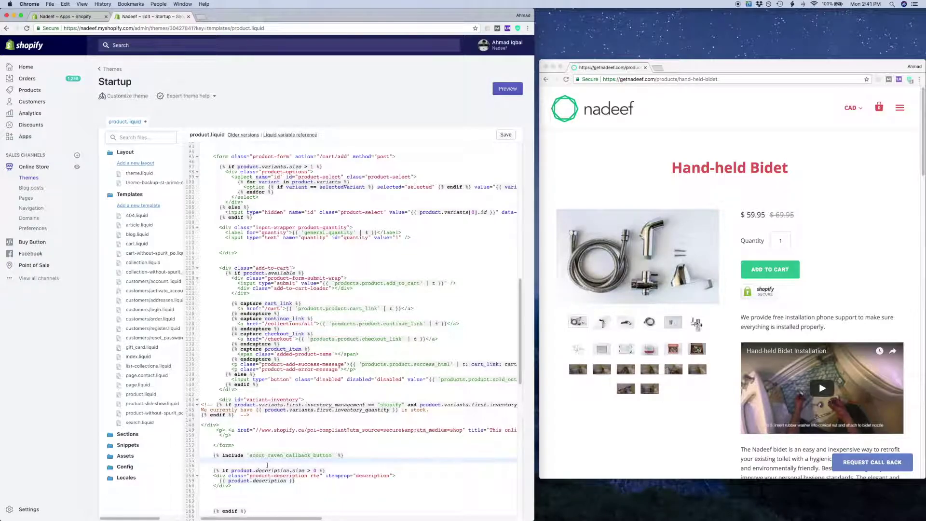
click(505, 136)
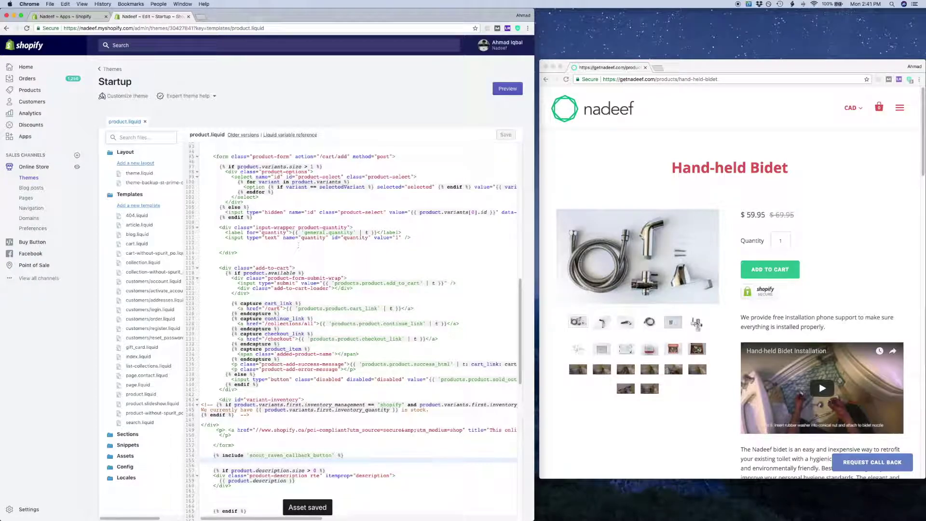
click(67, 16)
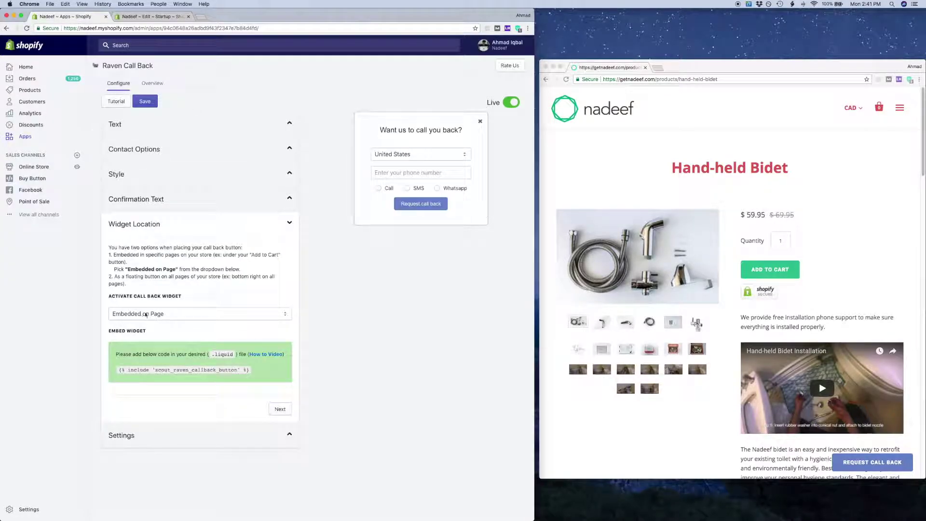
Step: Save the Raven Call Back settings, reload the product page, and open Request Call Back
click(150, 104)
click(149, 16)
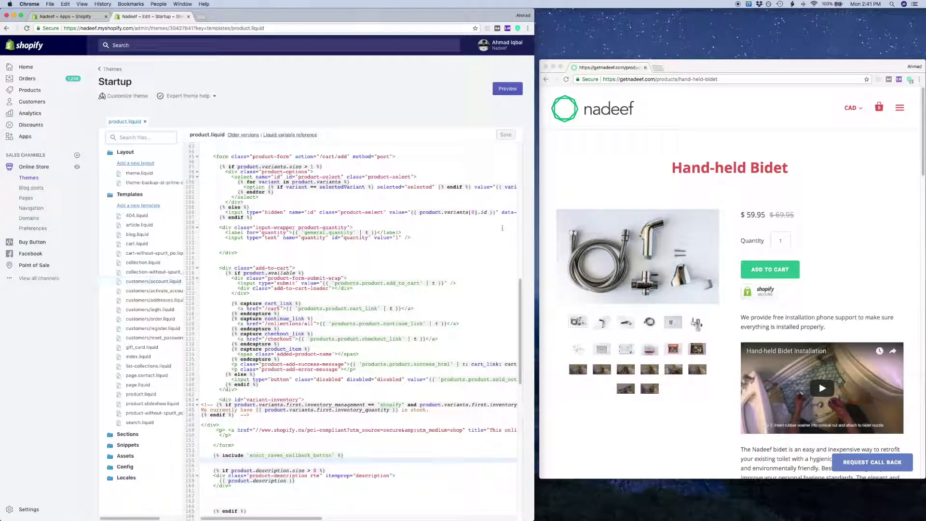
click(566, 79)
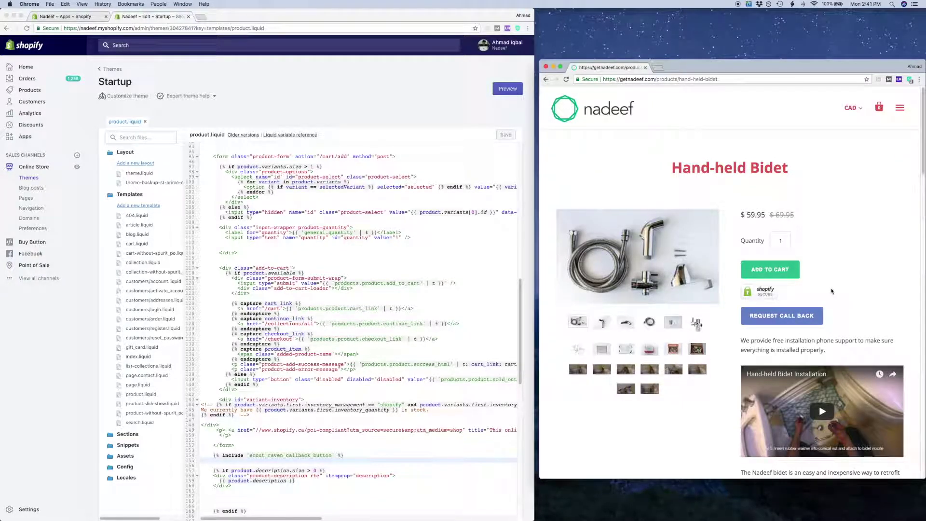
click(814, 319)
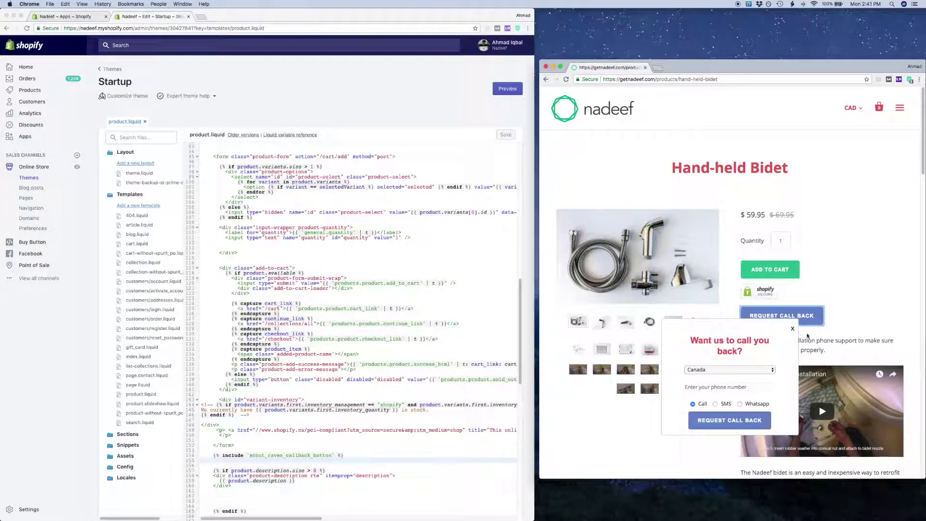
Step: Close the call-back popup and scroll the Hand-held Bidet page
click(792, 328)
scroll(719, 416, down, 3)
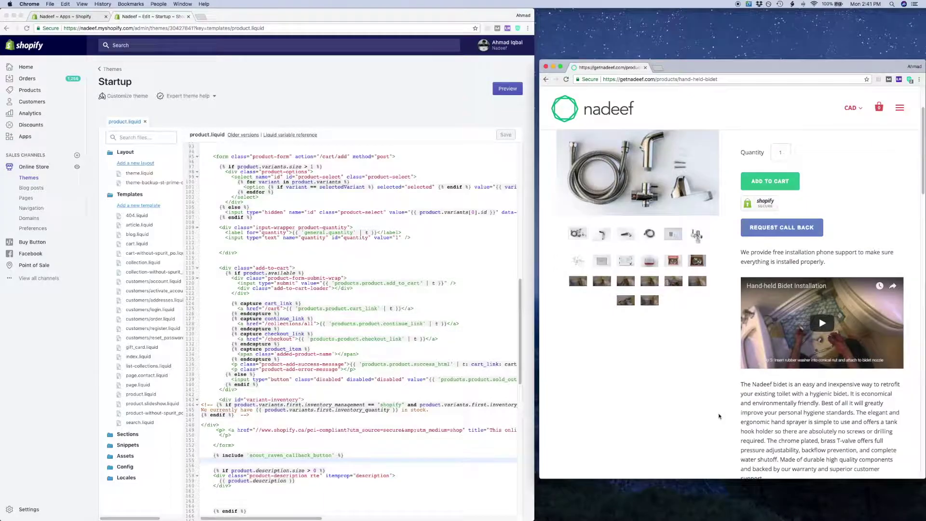
scroll(718, 416, up, 3)
scroll(723, 418, down, 10)
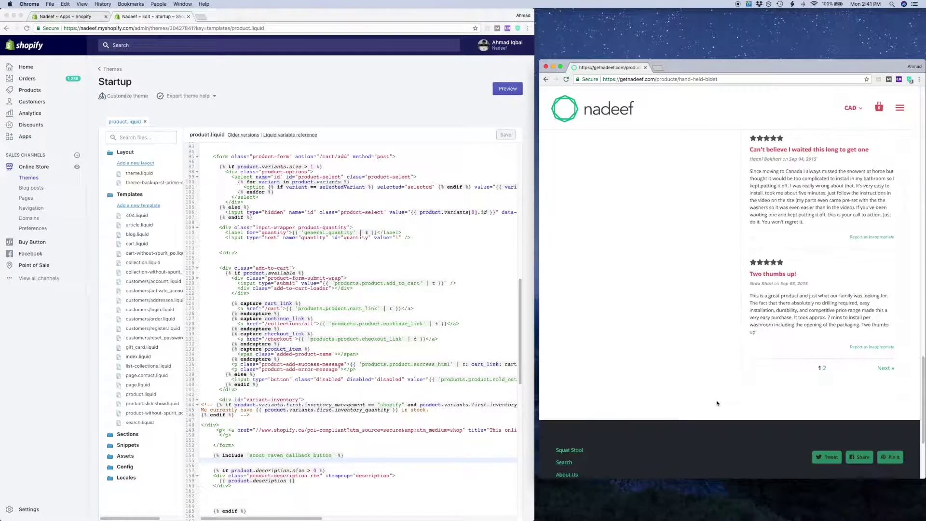
scroll(716, 403, up, 12)
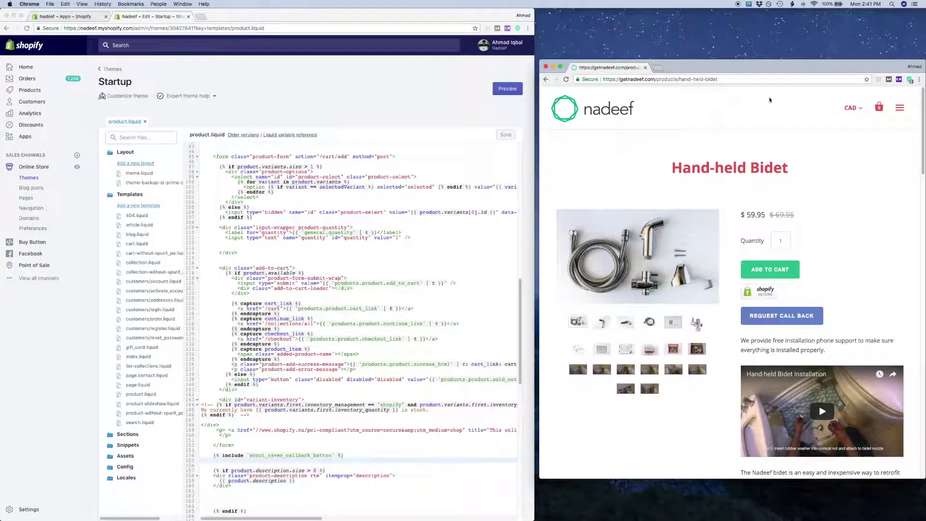
Step: Visit Hot Water Mixer Add-on via the menu's Products, then return to the nadeef home page
click(899, 107)
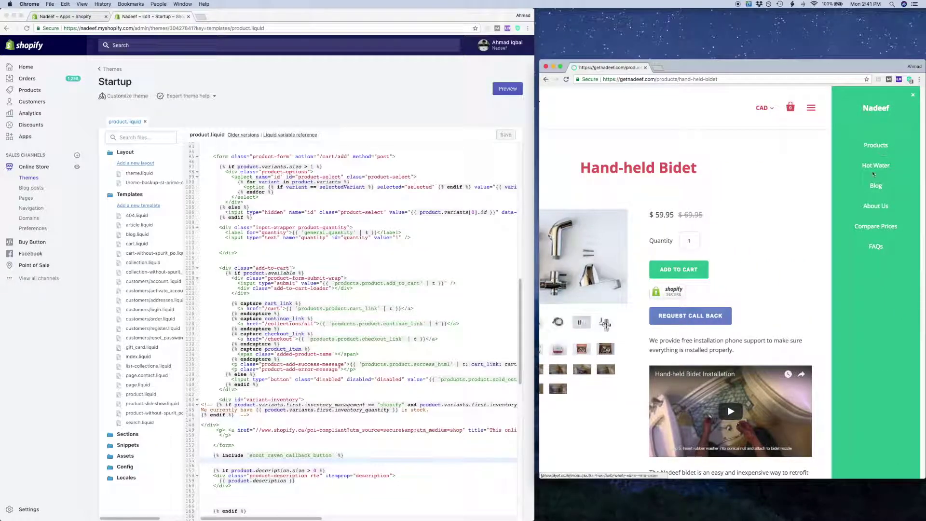
click(880, 148)
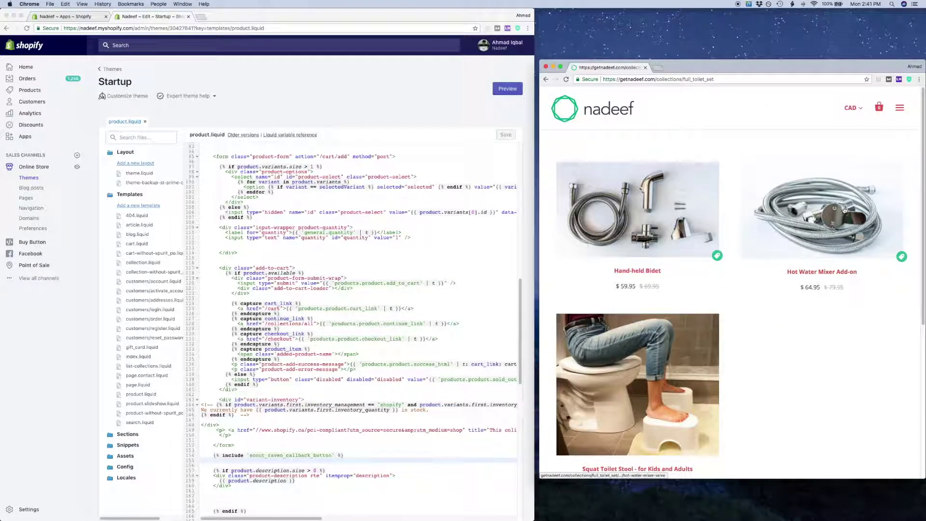
click(844, 210)
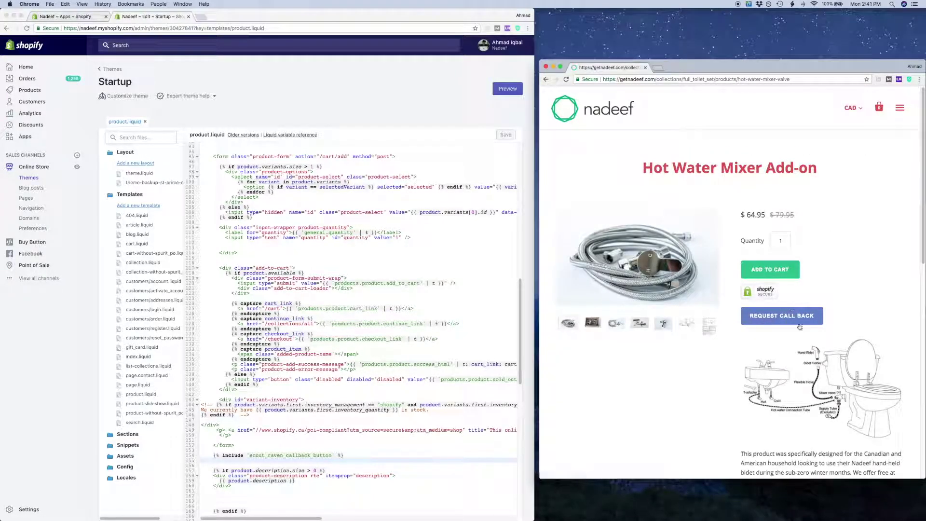
click(608, 112)
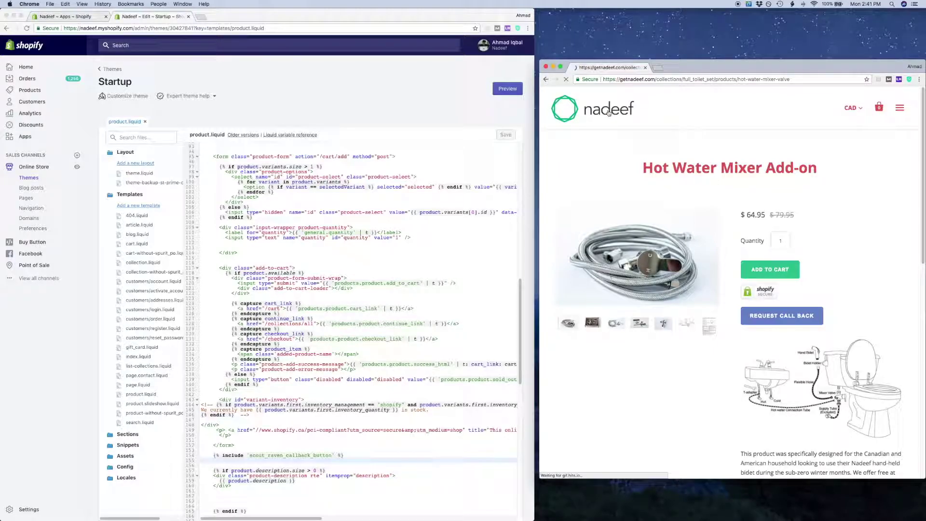
scroll(855, 390, down, 3)
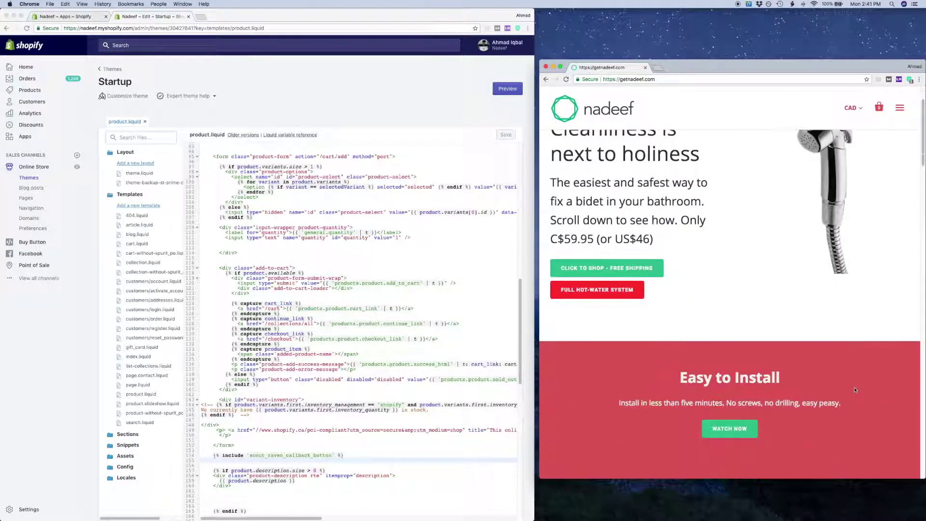
scroll(855, 389, down, 10)
scroll(887, 444, up, 10)
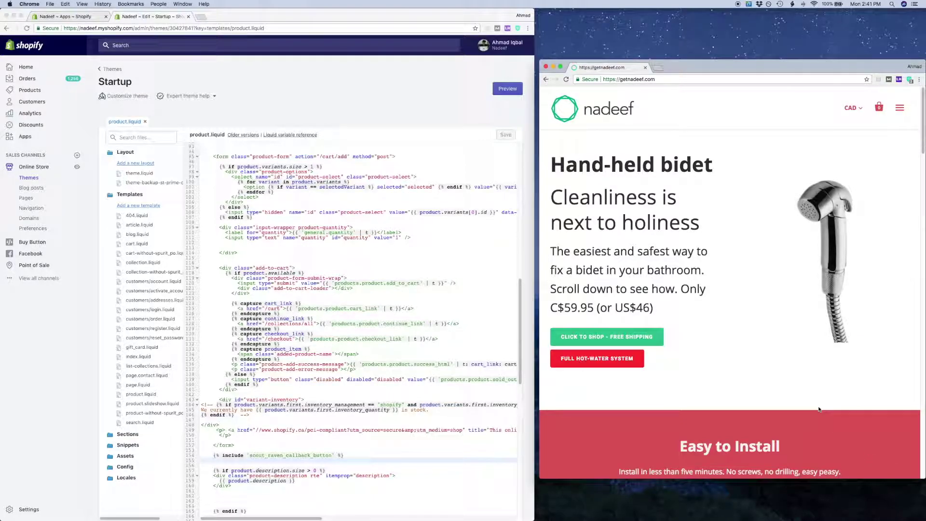
Step: Add the Hand-held Bidet to the cart, then go back to its product page
click(656, 341)
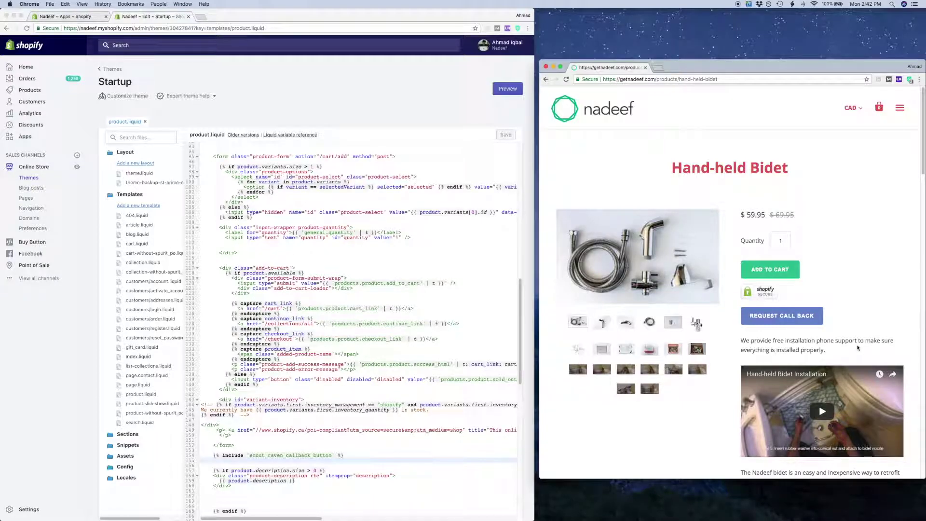
click(780, 273)
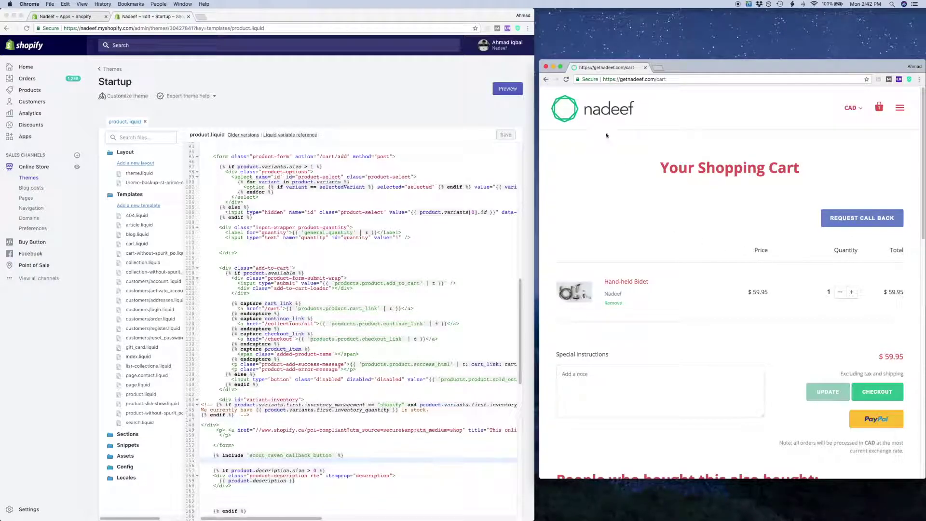
click(546, 80)
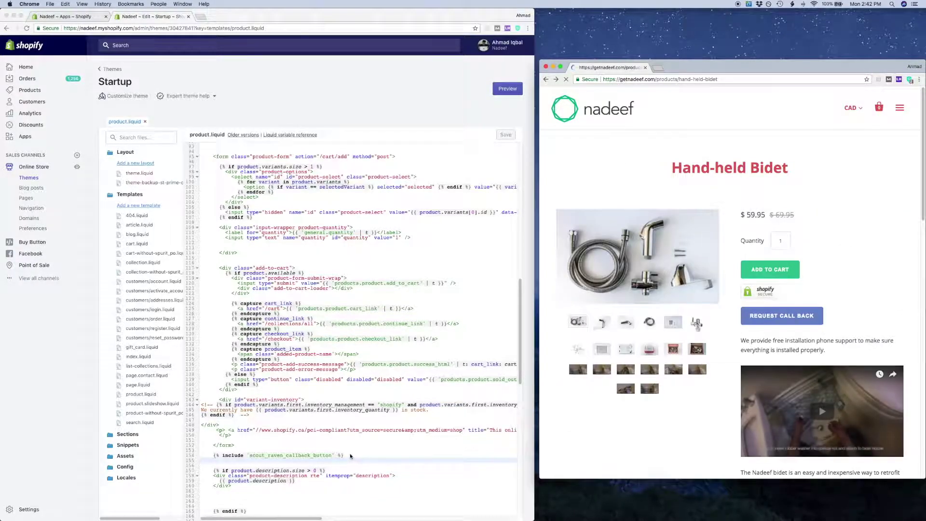
click(350, 453)
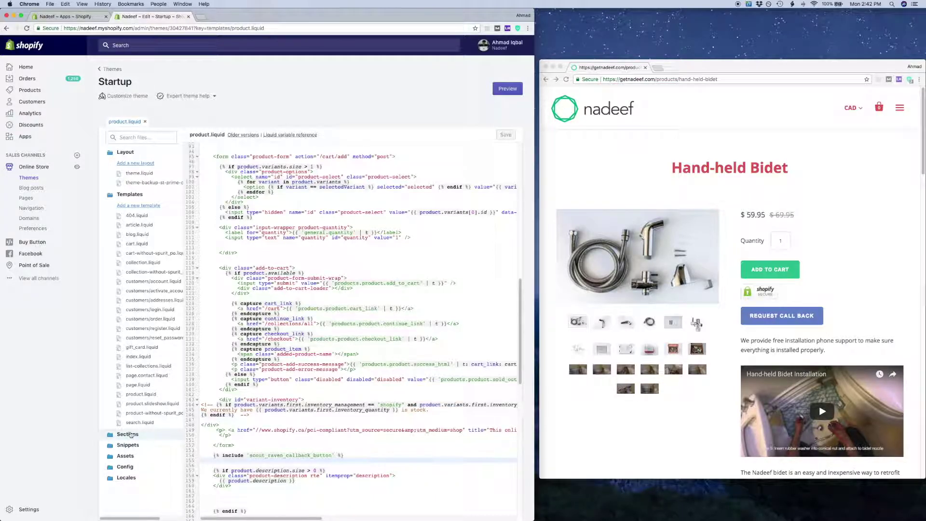
Step: Expand the Sections folder in the Startup theme's file tree
click(129, 434)
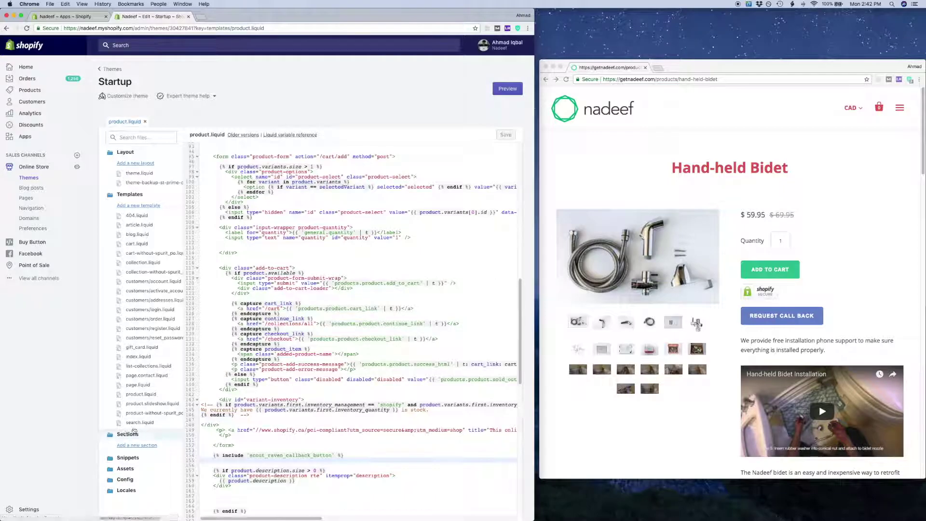